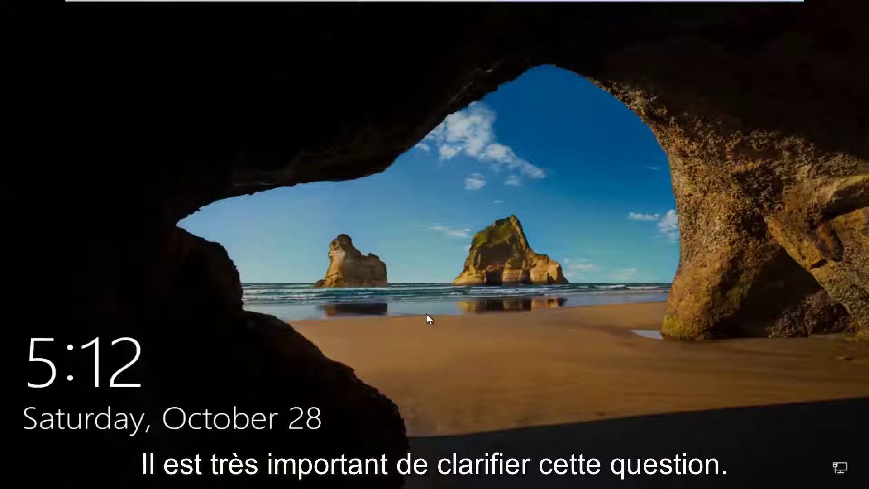
- Unlock the lock screen and sign in with the account password, correcting a mistyped first attempt
left_click(430, 327)
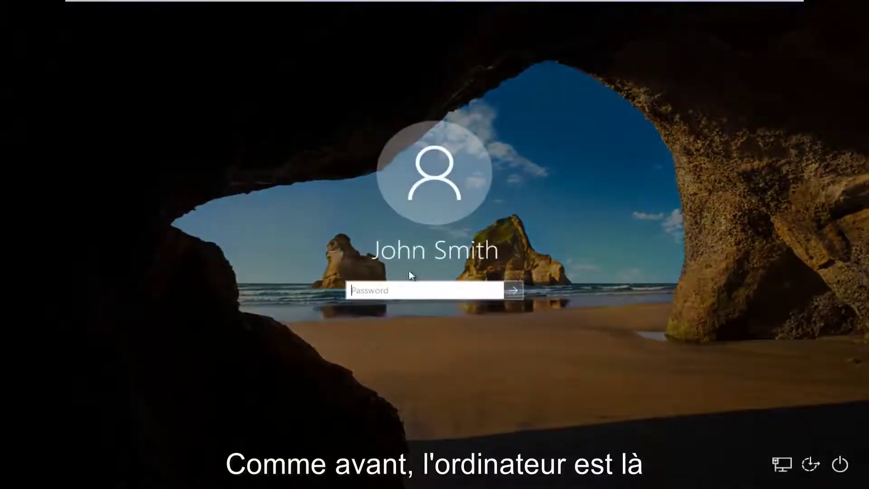
type("12345")
key("BackSpace")
key("BackSpace")
key("BackSpace")
key("BackSpace")
key("BackSpace")
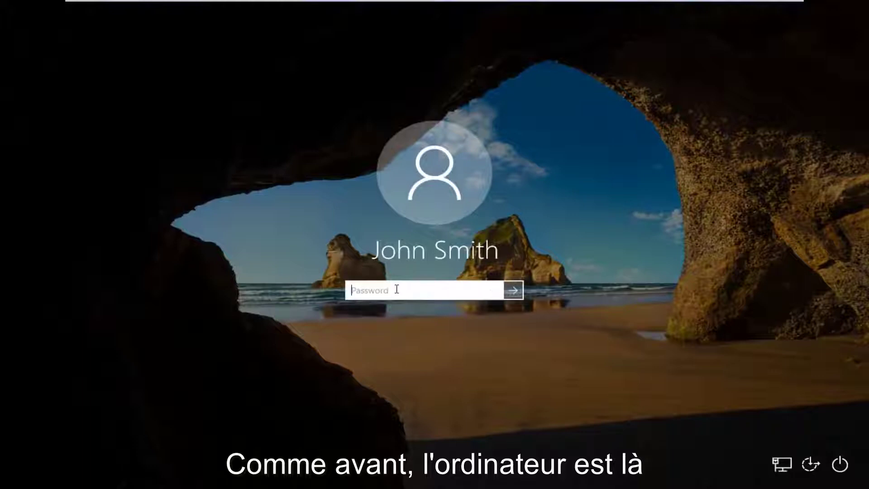
type("12345678")
key("Return")
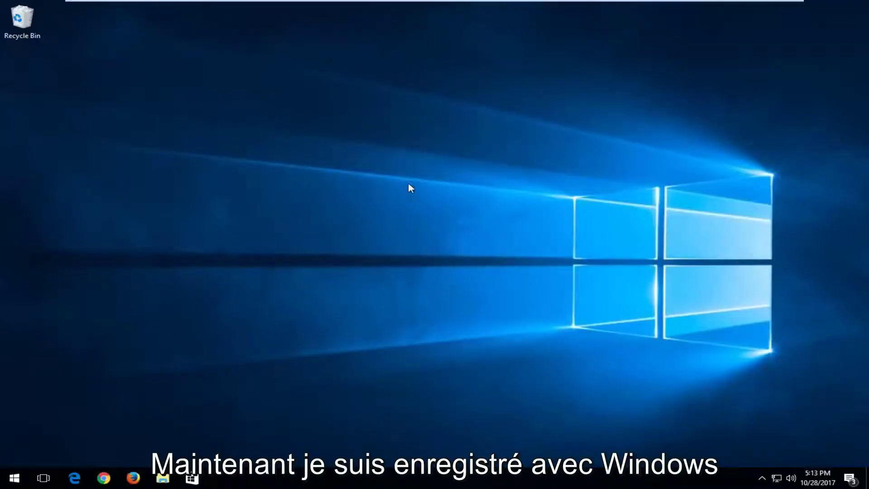
- Search 'user accounts' from Start and open the Accounts settings, dismissing the Game bar notification
left_click(18, 479)
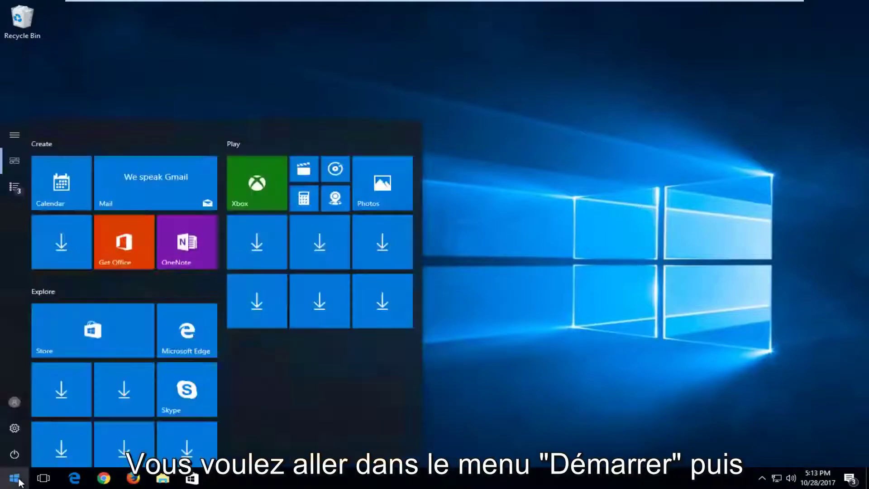
type("use")
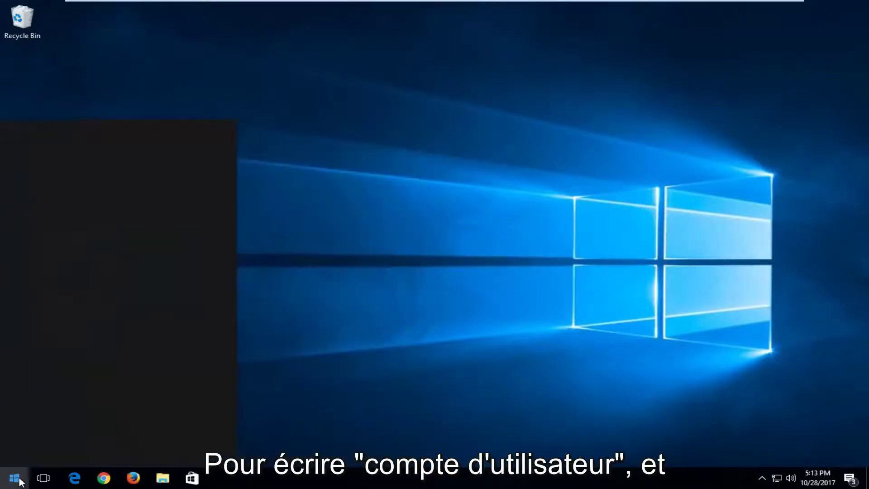
type("r accounts")
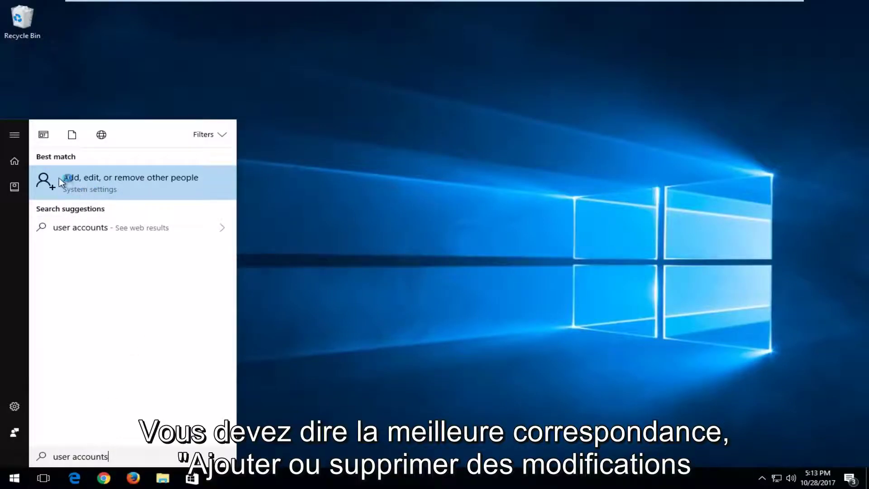
left_click(85, 183)
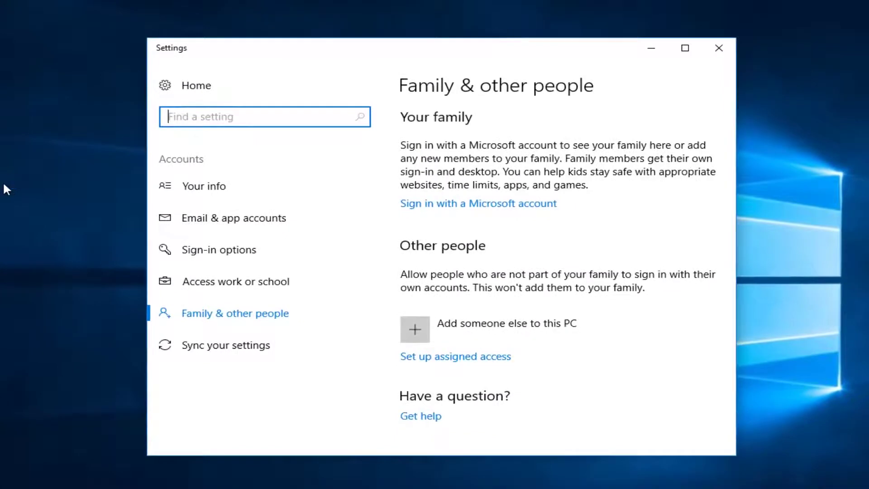
scroll(530, 169, "down", 1)
scroll(541, 207, "down", 2)
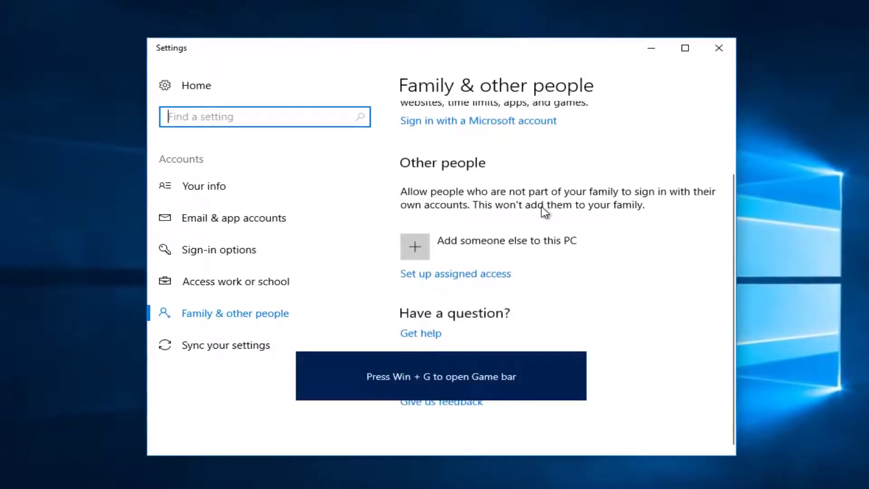
scroll(541, 206, "up", 1)
scroll(542, 209, "down", 1)
scroll(542, 216, "down", 1)
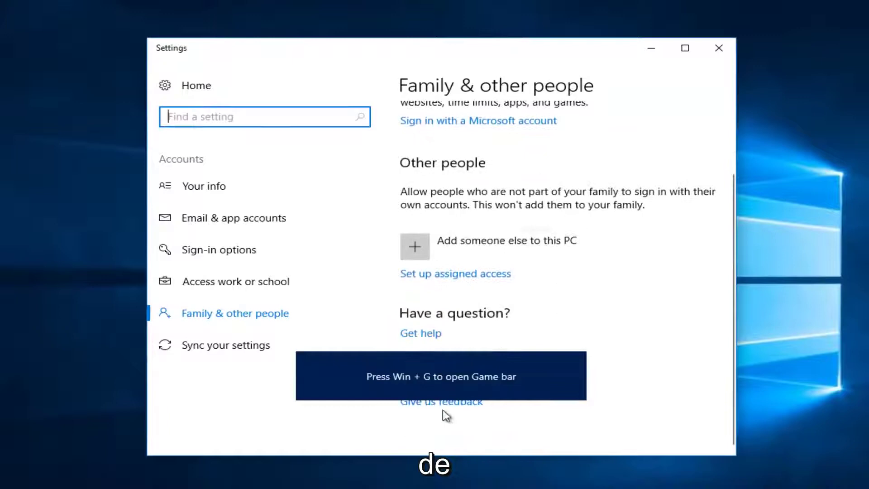
left_click(577, 360)
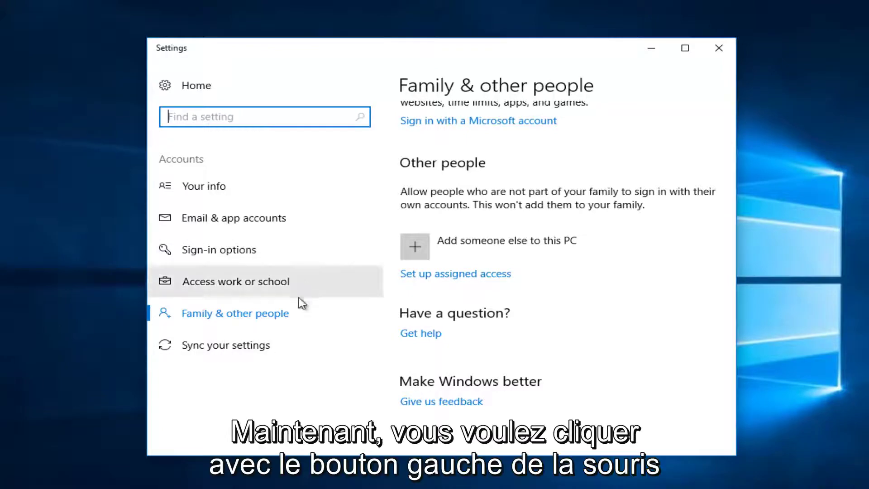
- In Sign-in options, set Require sign-in to Never, then close Settings
left_click(215, 255)
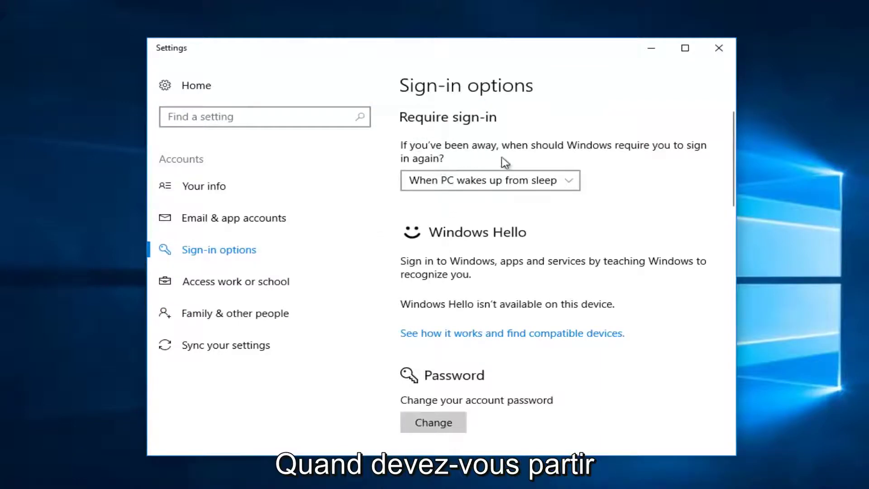
left_click(448, 186)
left_click(432, 160)
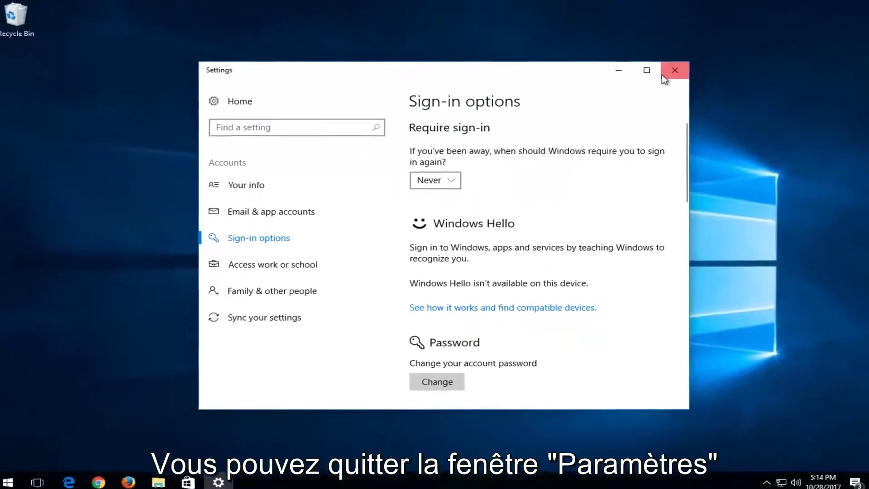
left_click(661, 75)
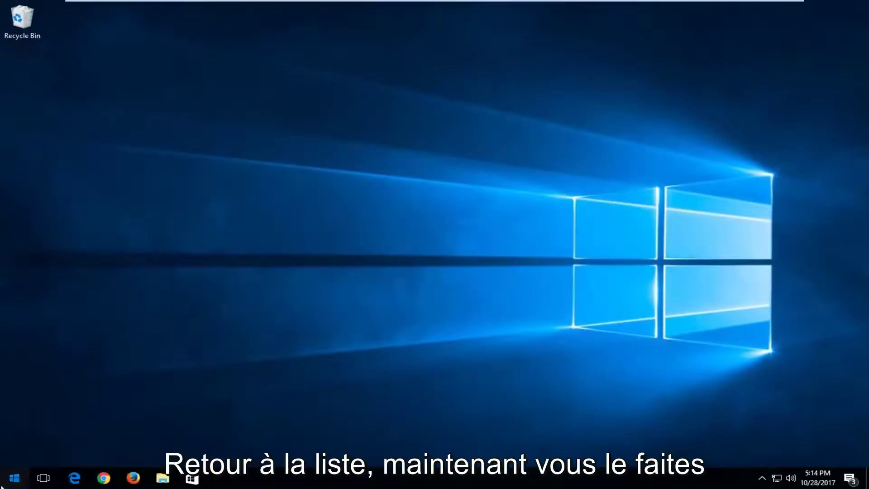
- Launch the netplwiz User Accounts tool from the Start search
left_click(6, 484)
type("n")
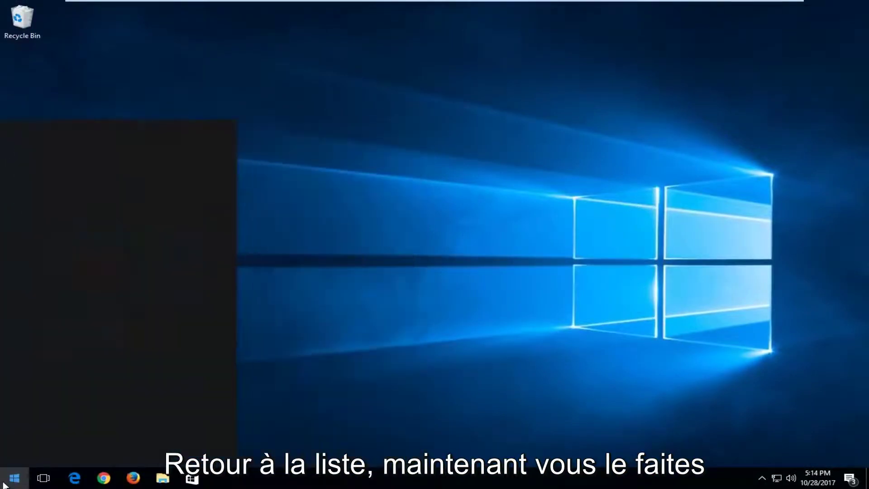
type("etpl")
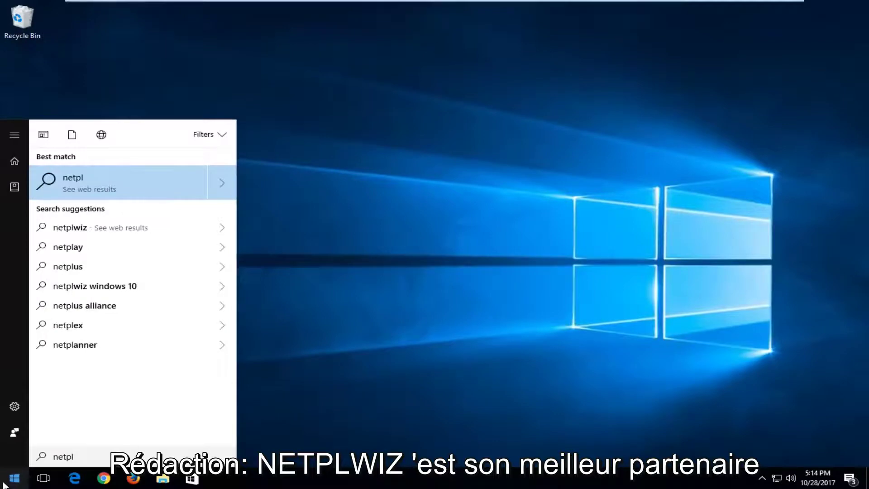
type("wiz")
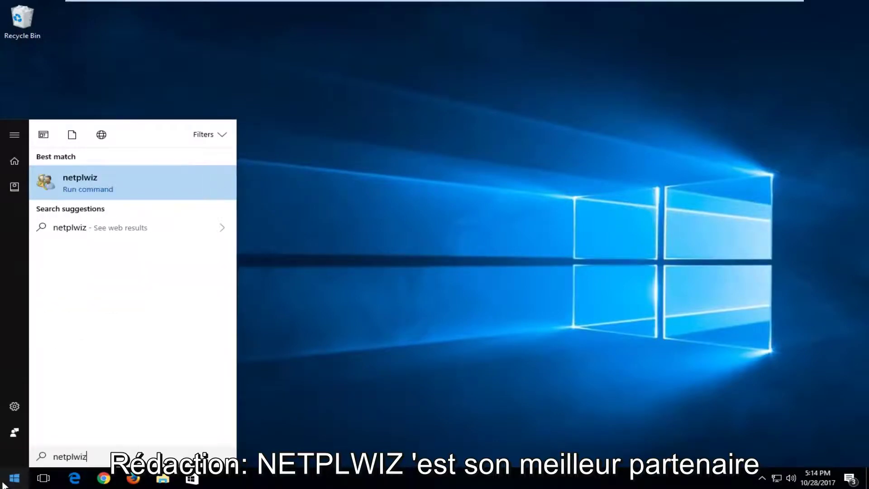
left_click(68, 182)
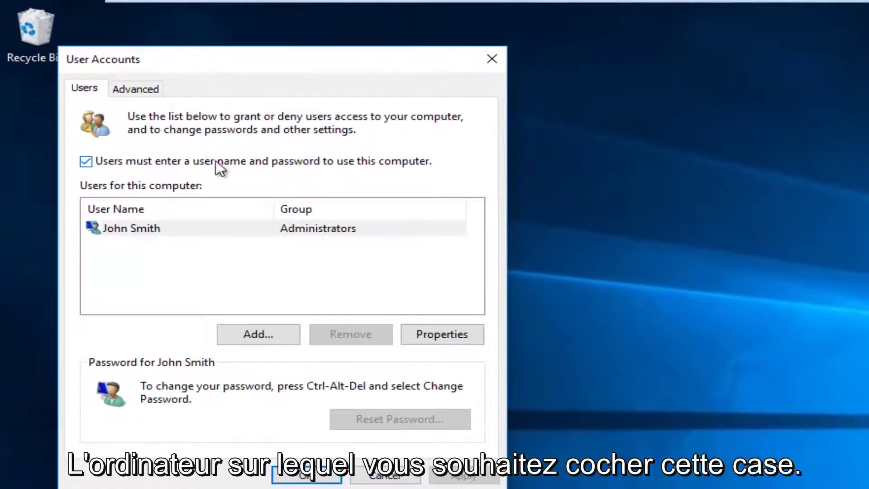
- Uncheck 'Users must enter a user name and password', confirm with the account password, and close
left_click(88, 163)
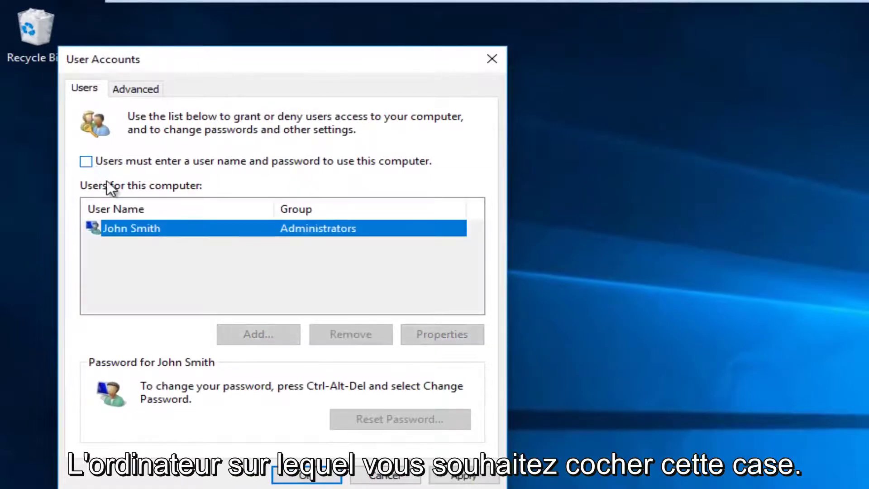
left_click(464, 475)
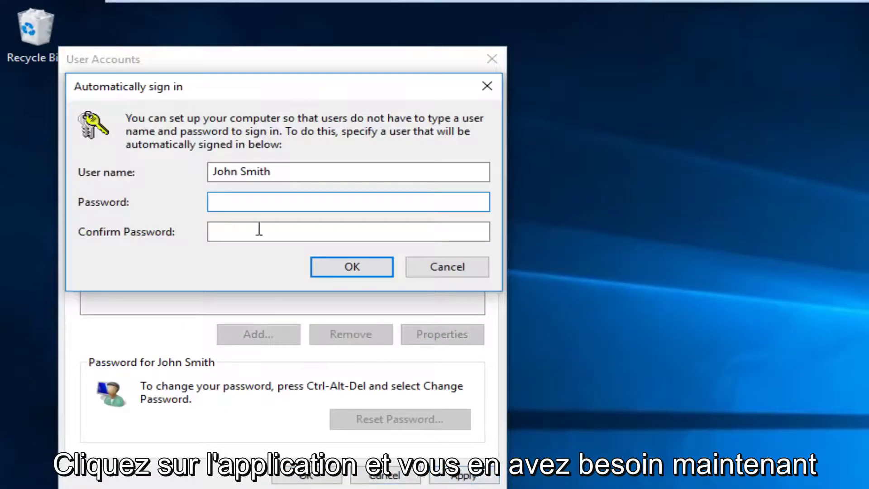
type("•••••••")
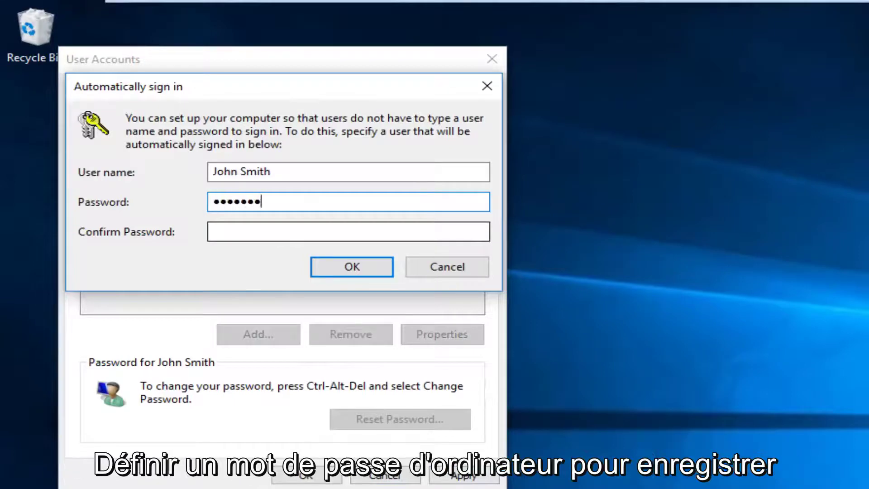
type("•")
left_click(209, 232)
type("••")
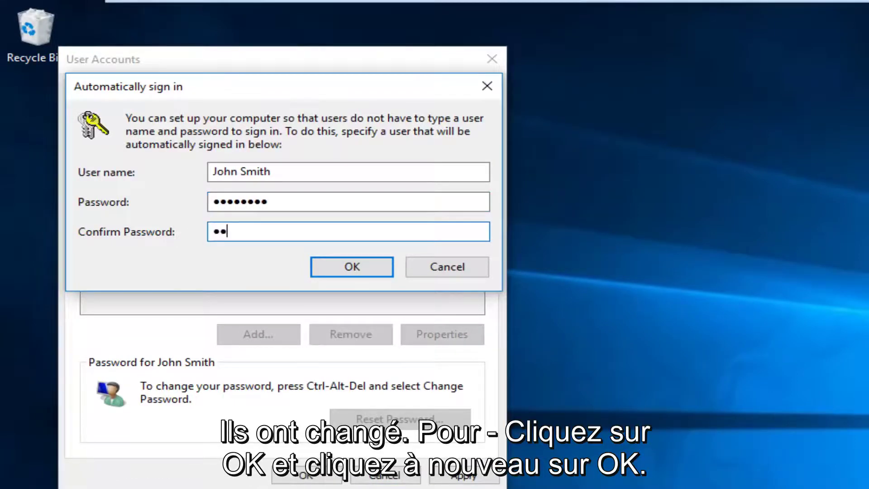
type("•••••••")
left_click(348, 270)
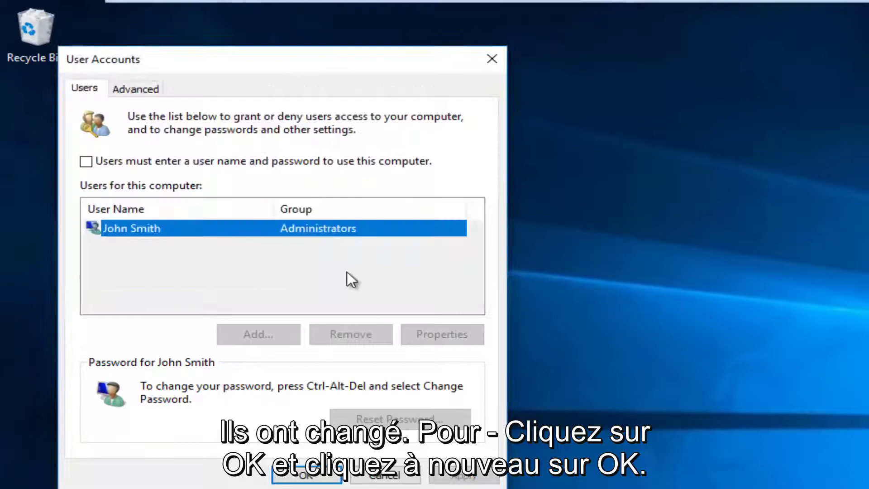
left_click(307, 475)
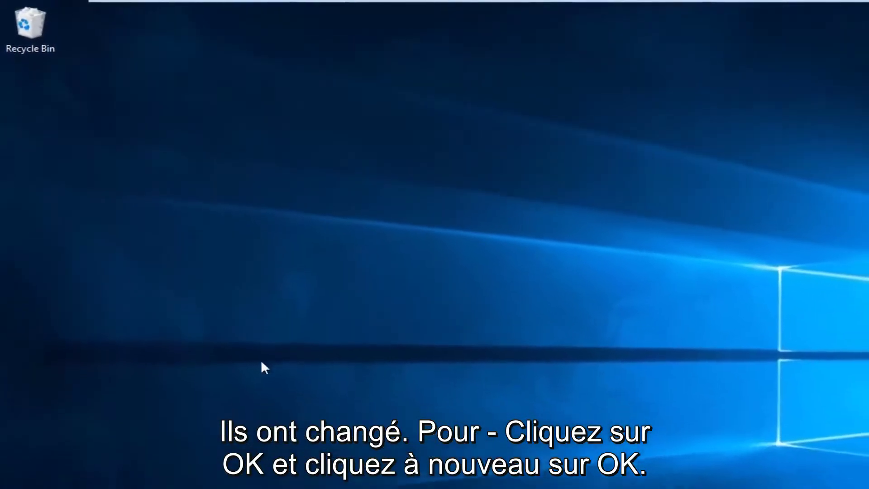
- Restart the computer from the Power options in the Start menu
key("super")
left_click(20, 474)
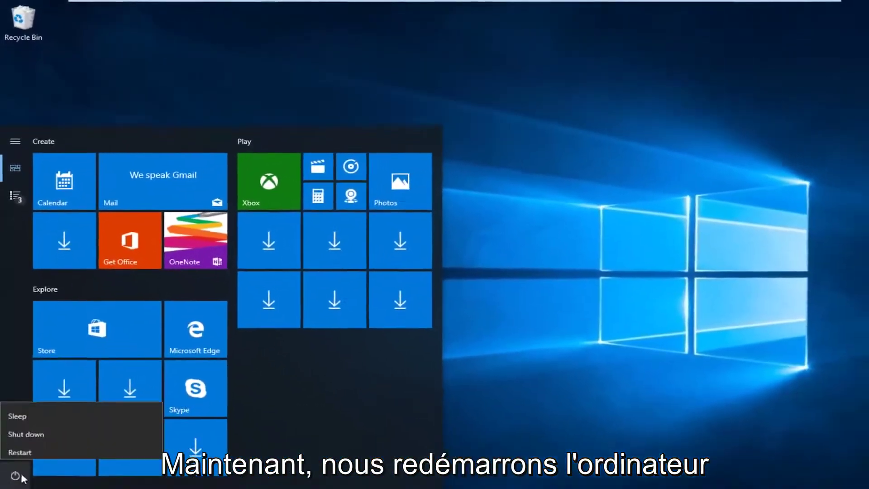
left_click(25, 451)
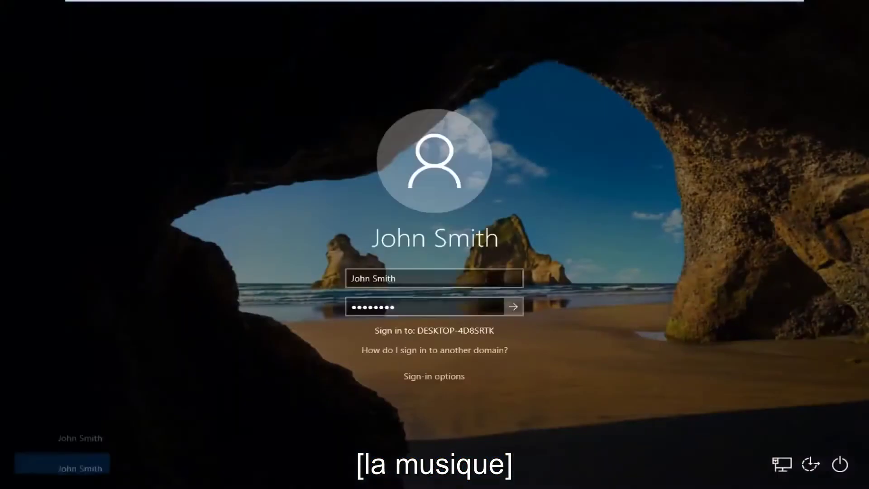
- Sign in with the prefilled credentials, no password entry needed
key("Return")
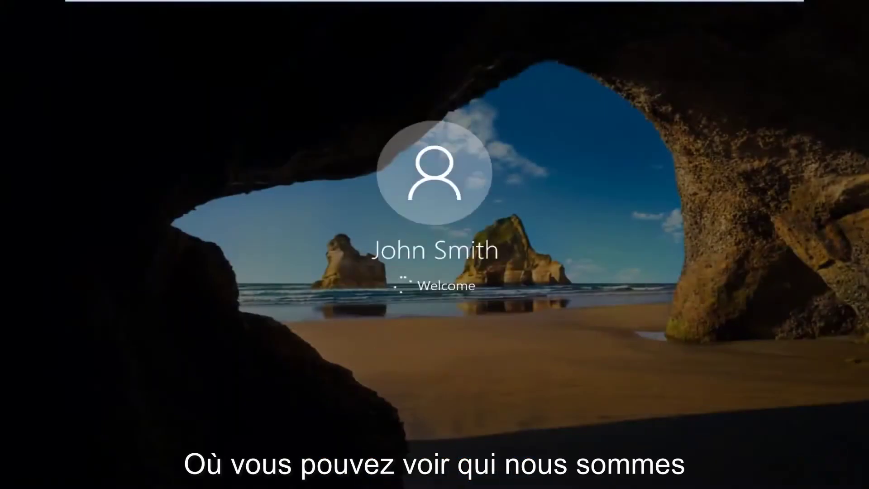